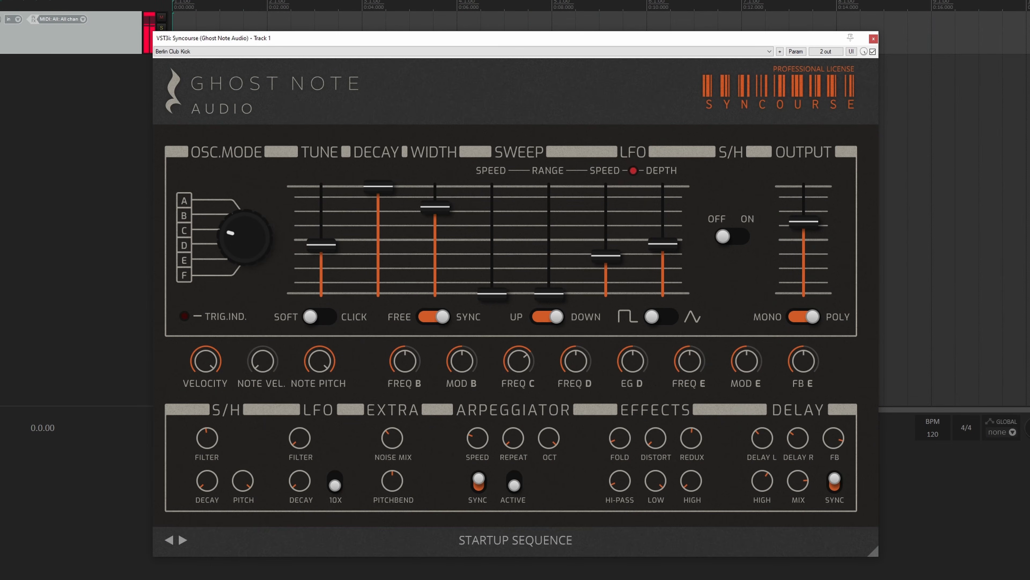
Step: Step forward through the presets to Retrograde Bit Explosion and C64 Inspired, and activate the arpeggiator on C64 Inspired
left_click(183, 540)
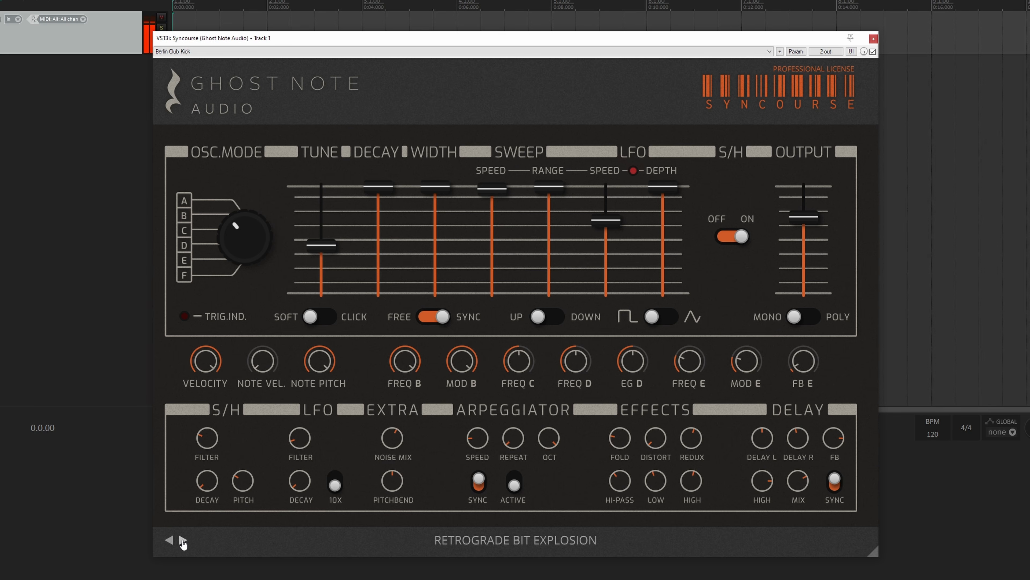
left_click(182, 541)
left_click(510, 490)
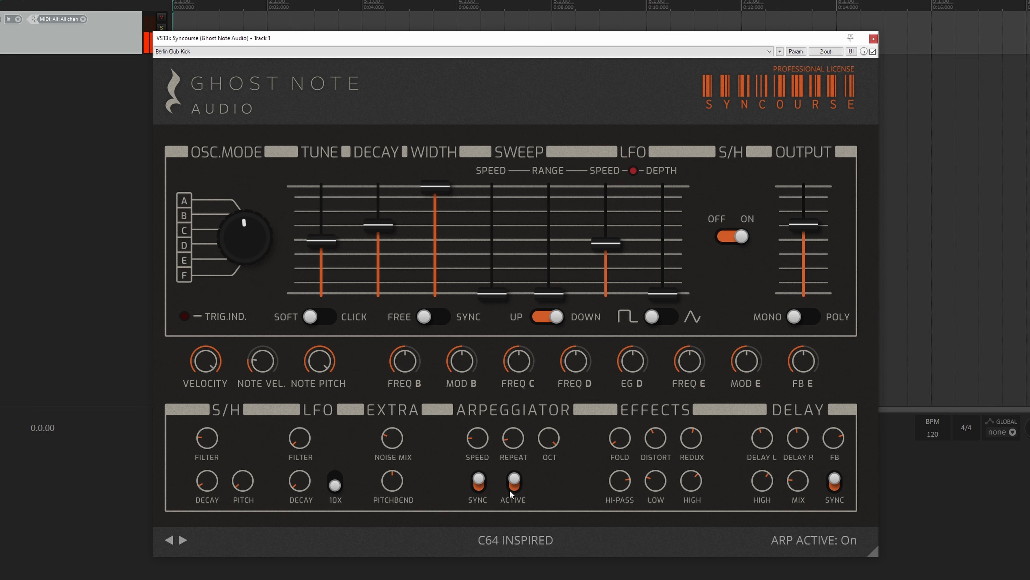
left_click(182, 540)
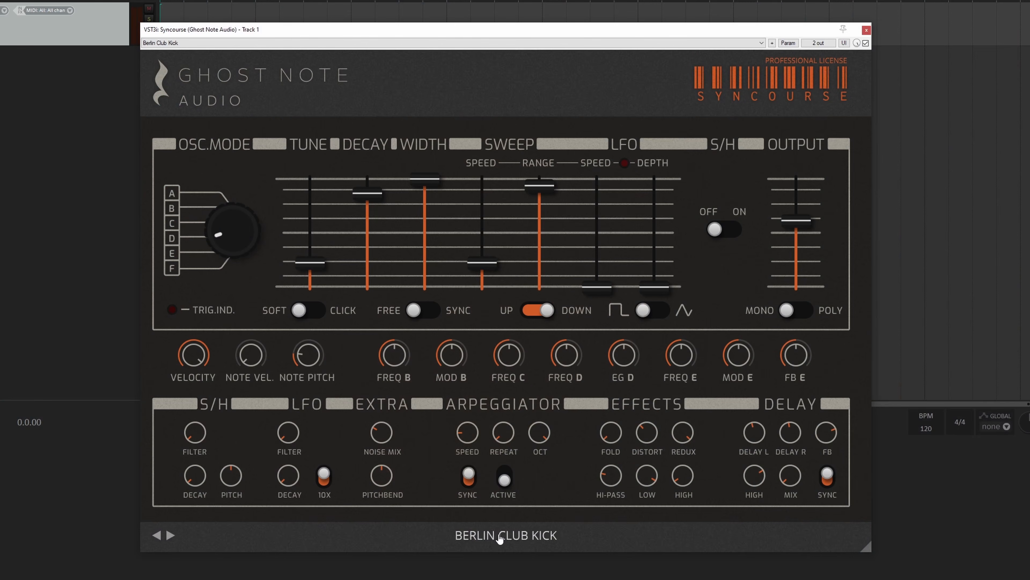
Step: Load the 60s SciFi Movie preset from the FX category and step forward past Lost Transmission to audition further presets
left_click(501, 535)
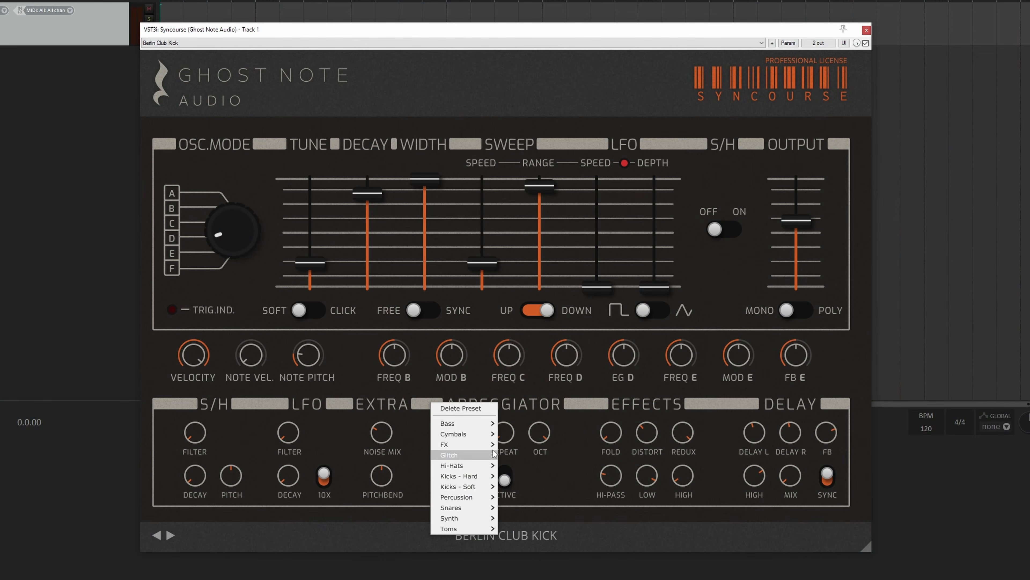
mouse_move(476, 448)
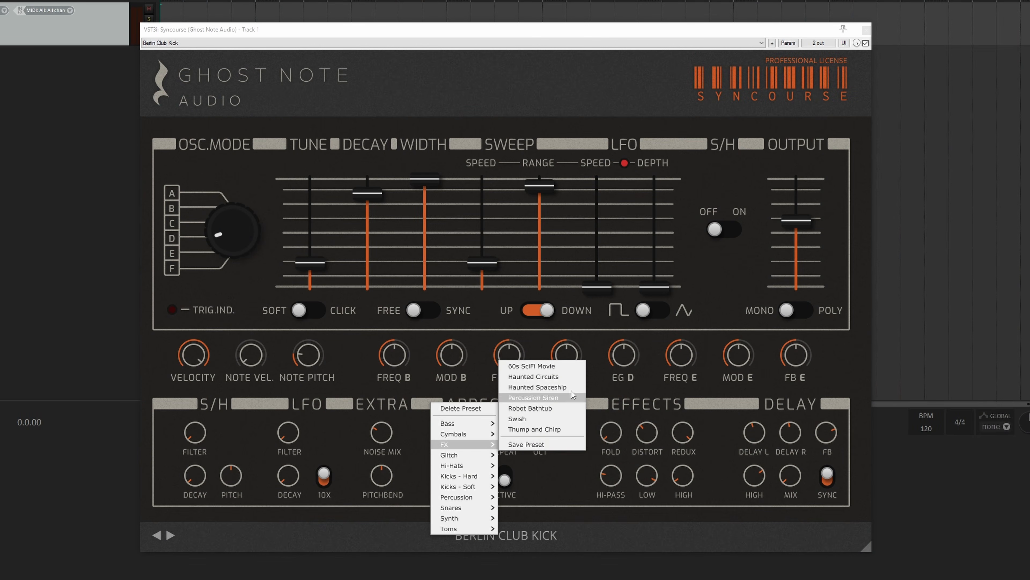
left_click(558, 366)
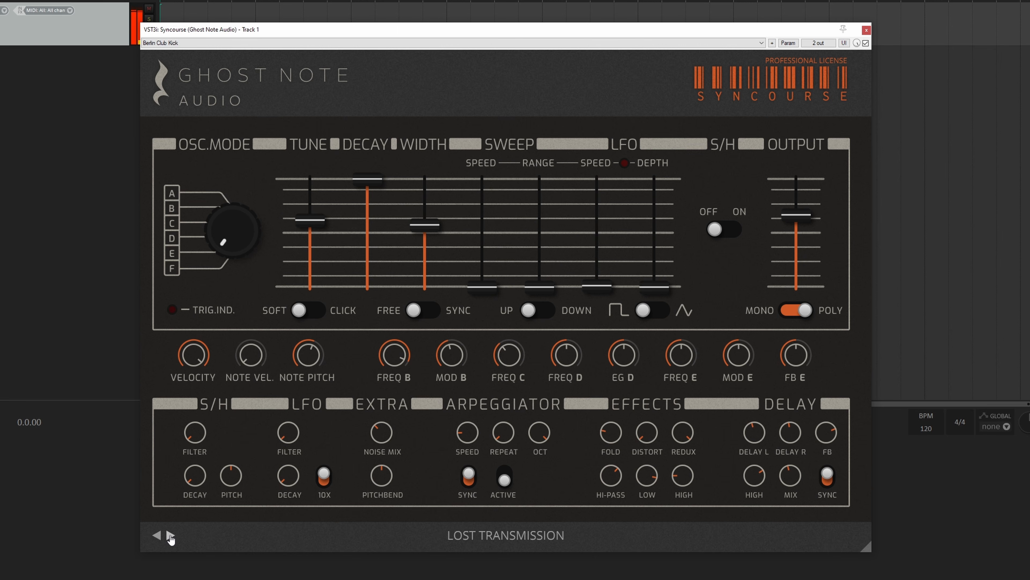
left_click(171, 536)
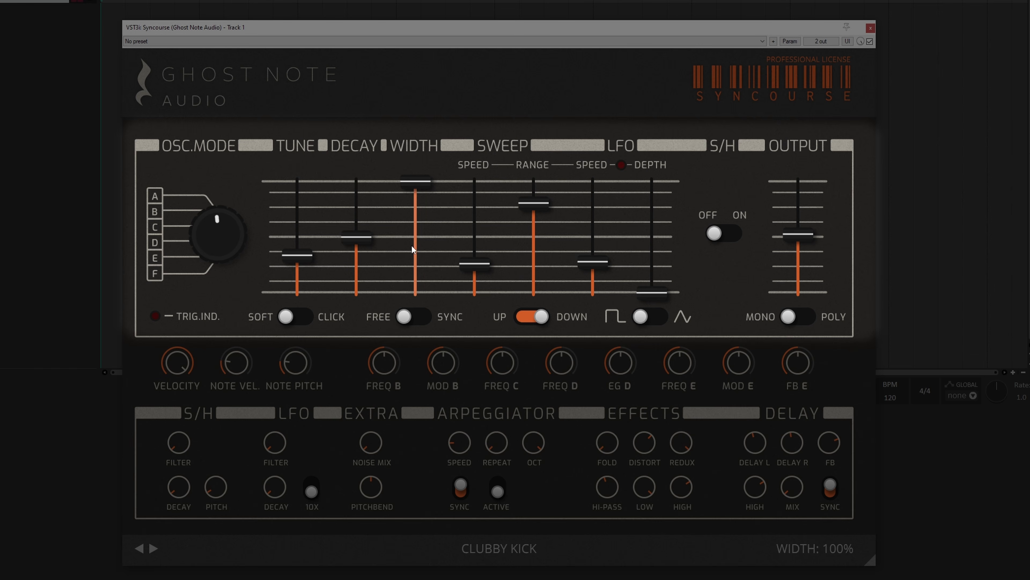
Step: Try the oscillator mode and width controls on Clubby Kick, and switch the LFO waveform to triangle and back to square
mouse_move(225, 234)
left_mouse_down()
mouse_move(227, 160)
mouse_move(220, 225)
left_mouse_up()
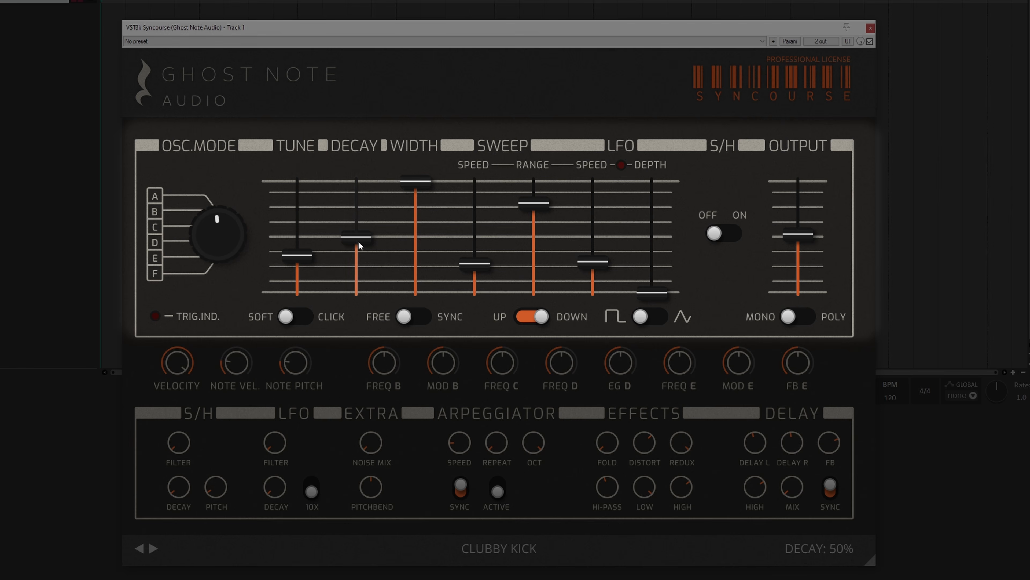
mouse_move(409, 182)
left_mouse_down()
mouse_move(417, 255)
mouse_move(417, 180)
left_mouse_up()
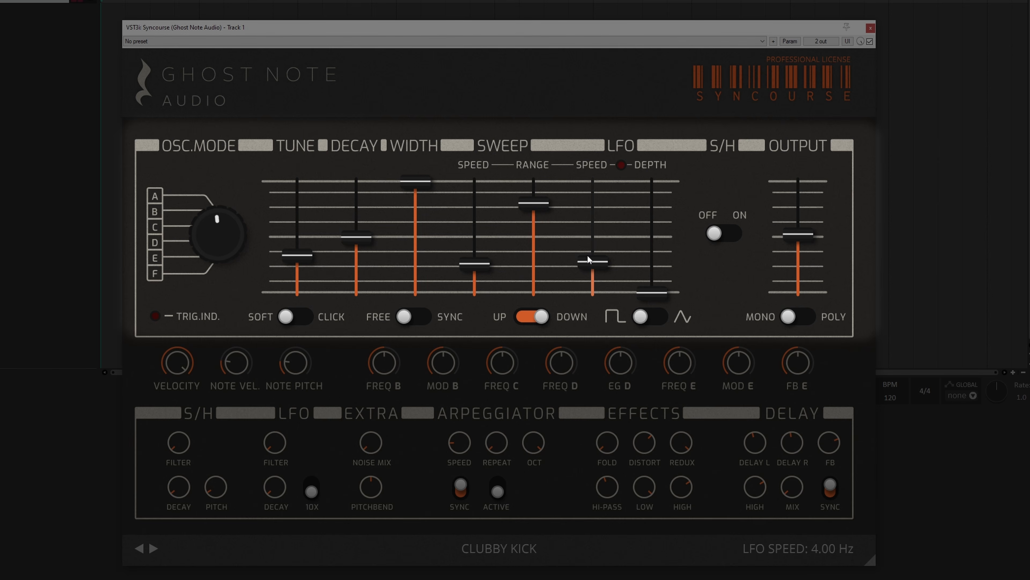
left_click(658, 316)
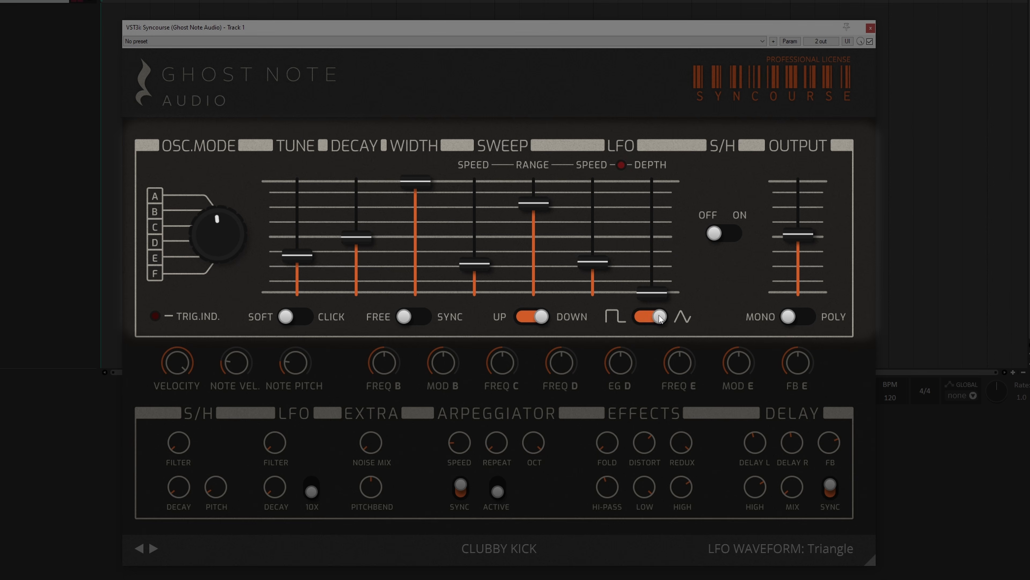
left_click(660, 317)
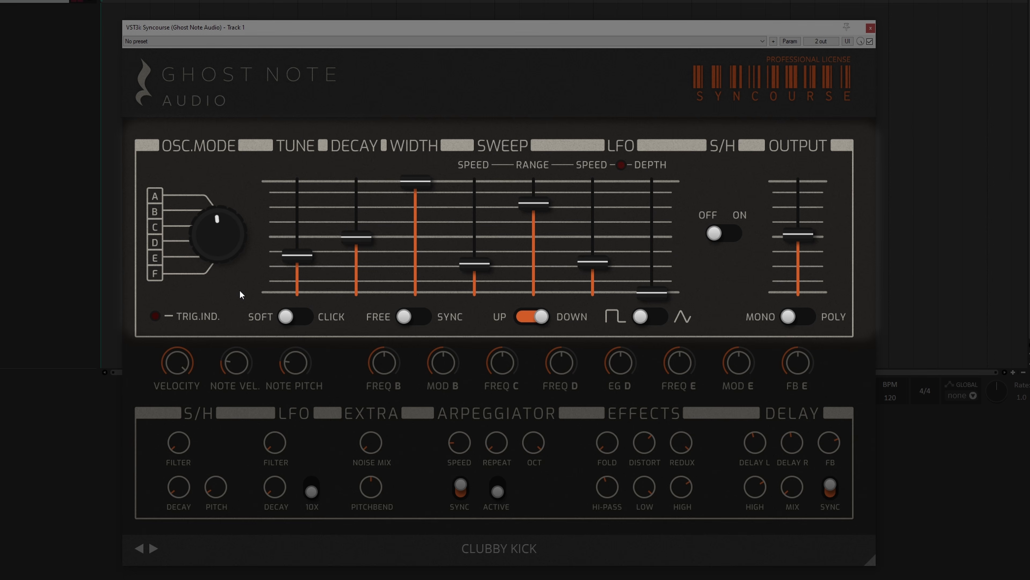
Step: Try the alternate settings of the click mode, LFO retrigger and poly mode switches, restoring Soft, Free and Mono
left_click(293, 317)
left_click(293, 320)
left_click(414, 319)
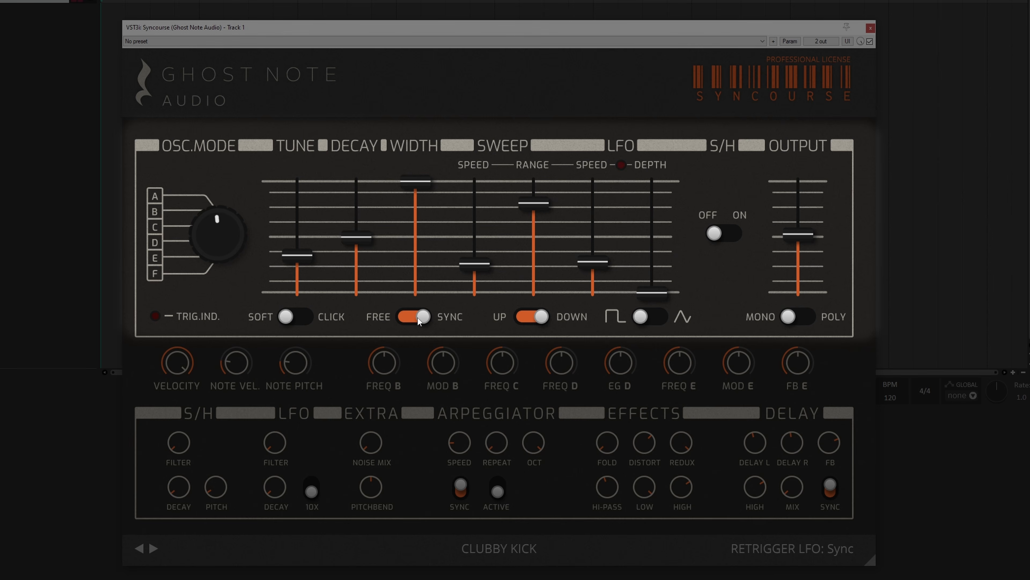
left_click(418, 321)
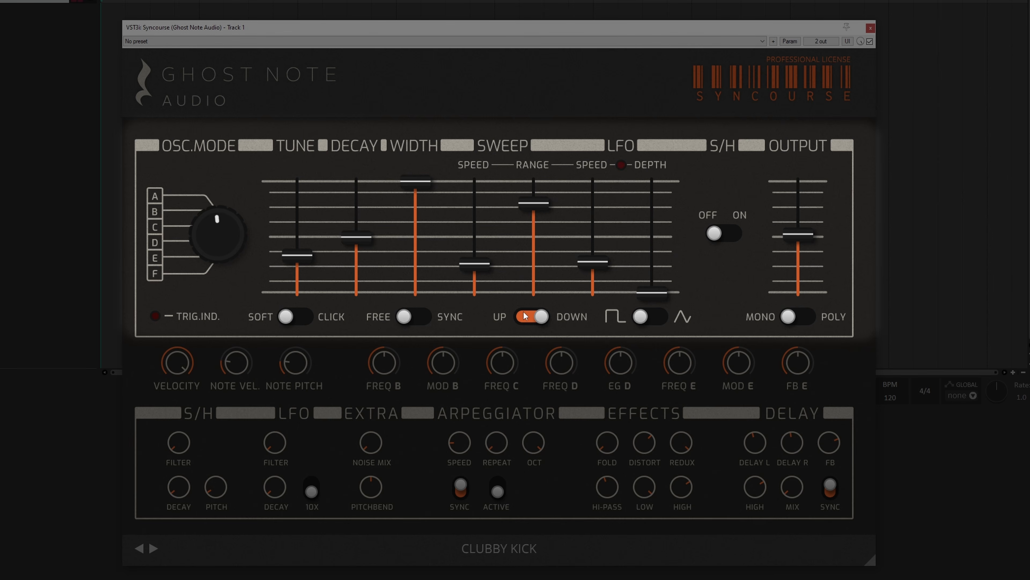
left_click(807, 321)
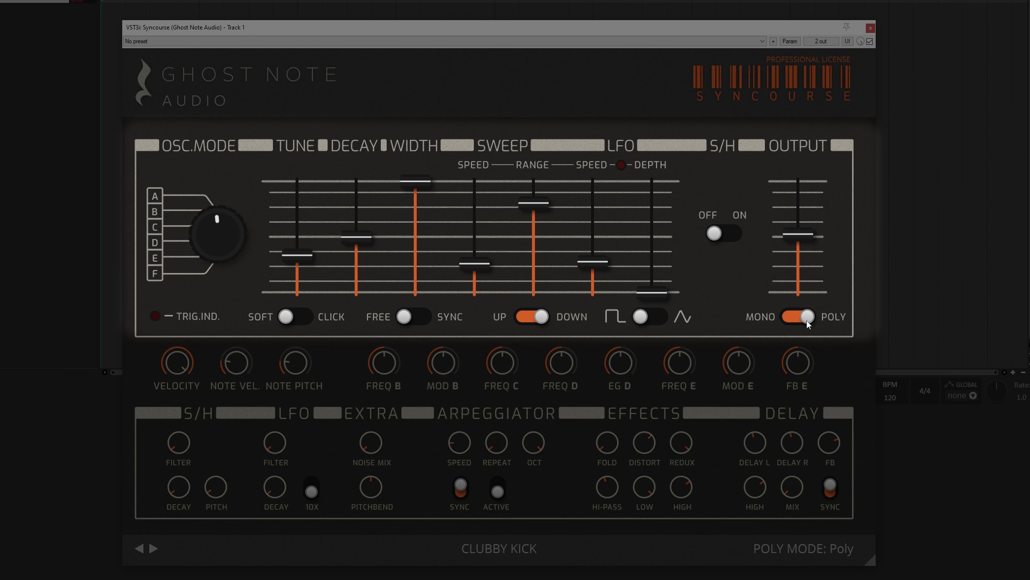
left_click(805, 320)
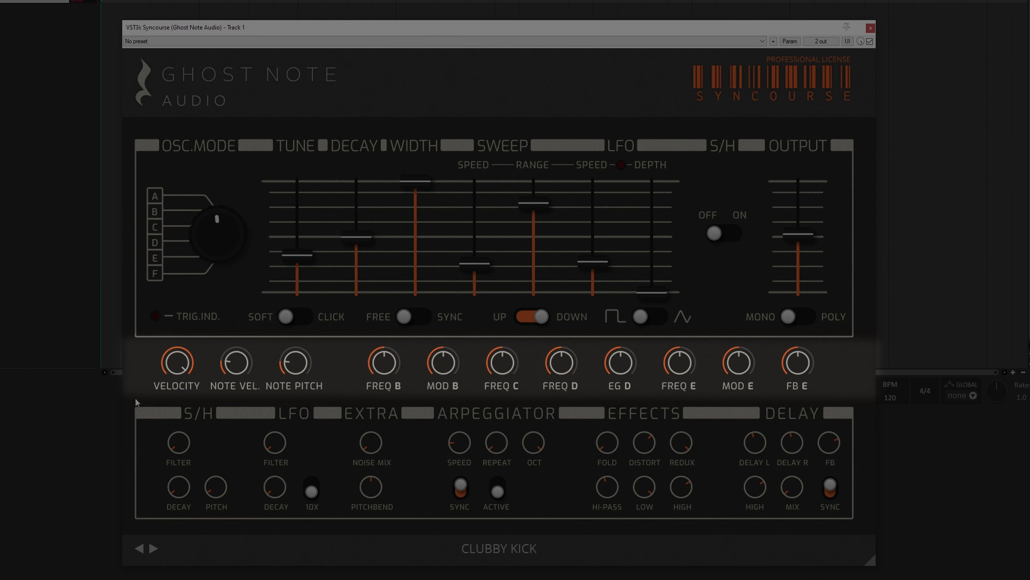
Step: Raise the note velocity amount to 82% and turn the note pitch amount up to its maximum
left_click_drag(178, 361, 243, 321)
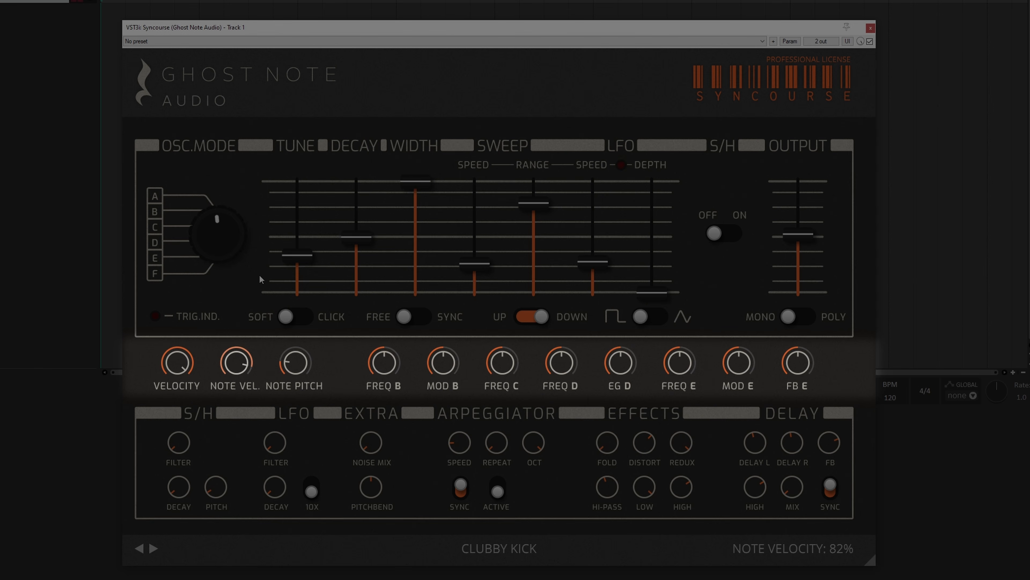
left_click_drag(299, 364, 334, 257)
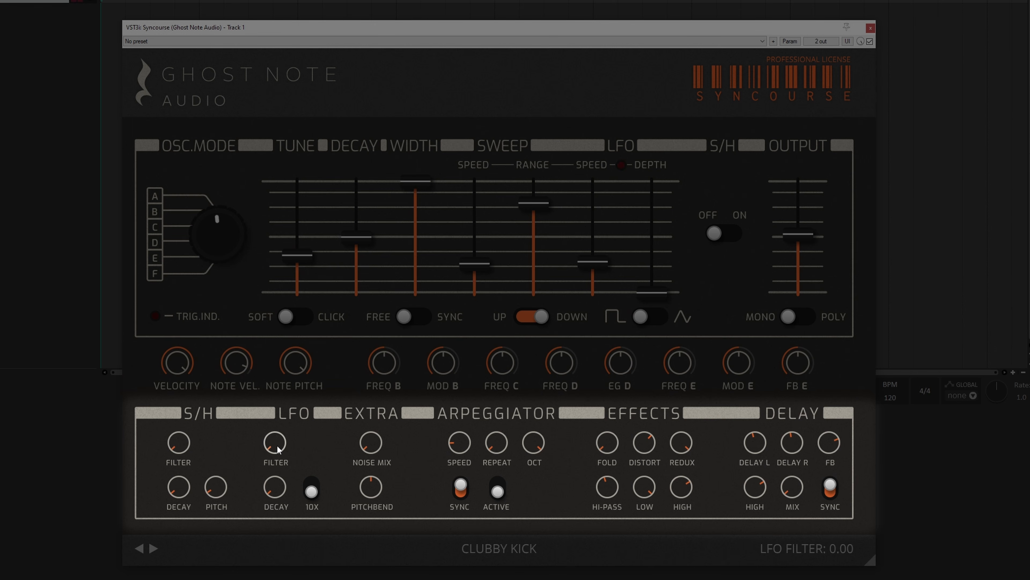
Step: Switch the LFO 10x speed on and back off, and try the noise mix control
left_click(313, 487)
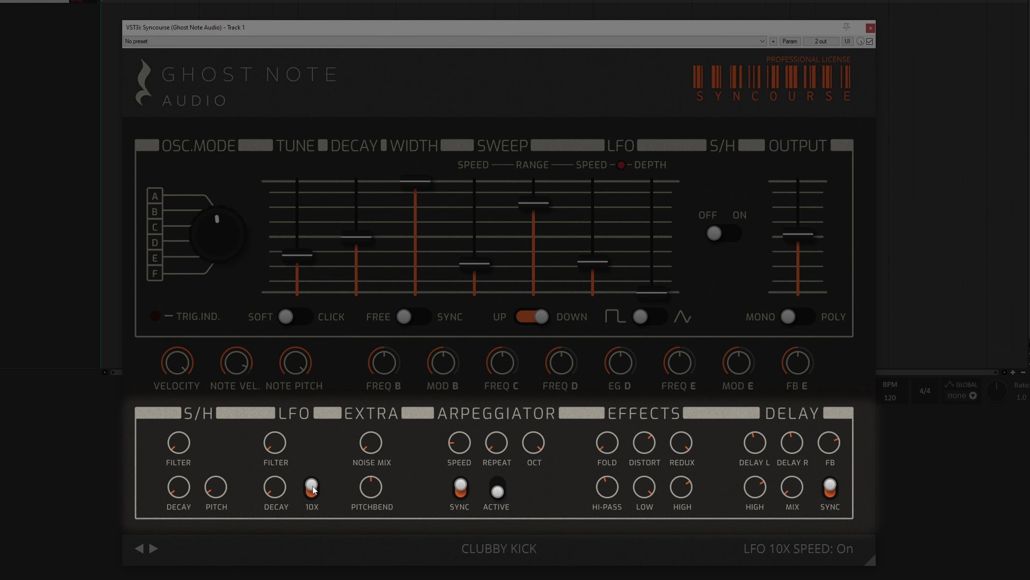
left_click(312, 488)
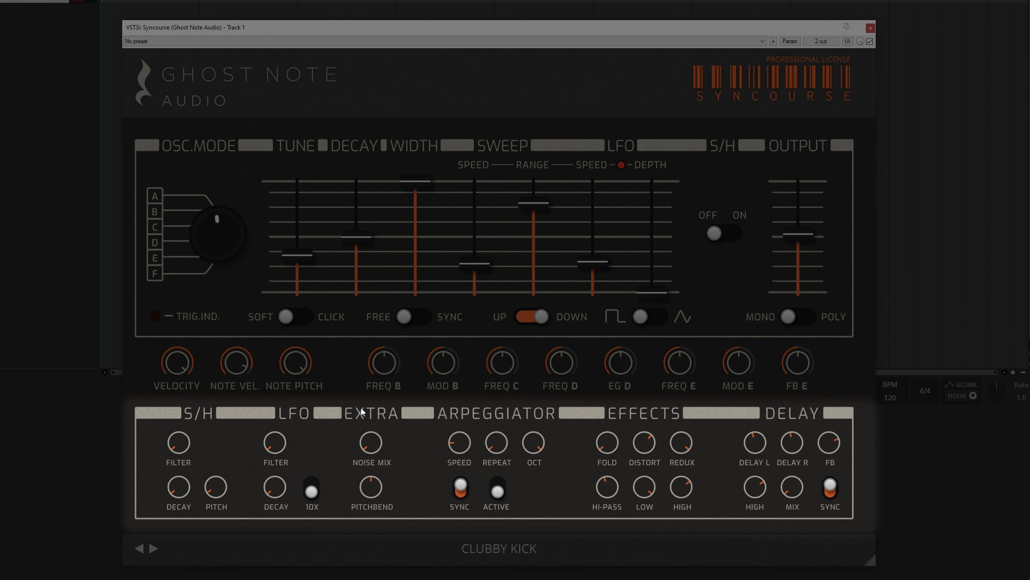
mouse_move(463, 441)
mouse_move(642, 450)
mouse_move(676, 450)
mouse_move(653, 490)
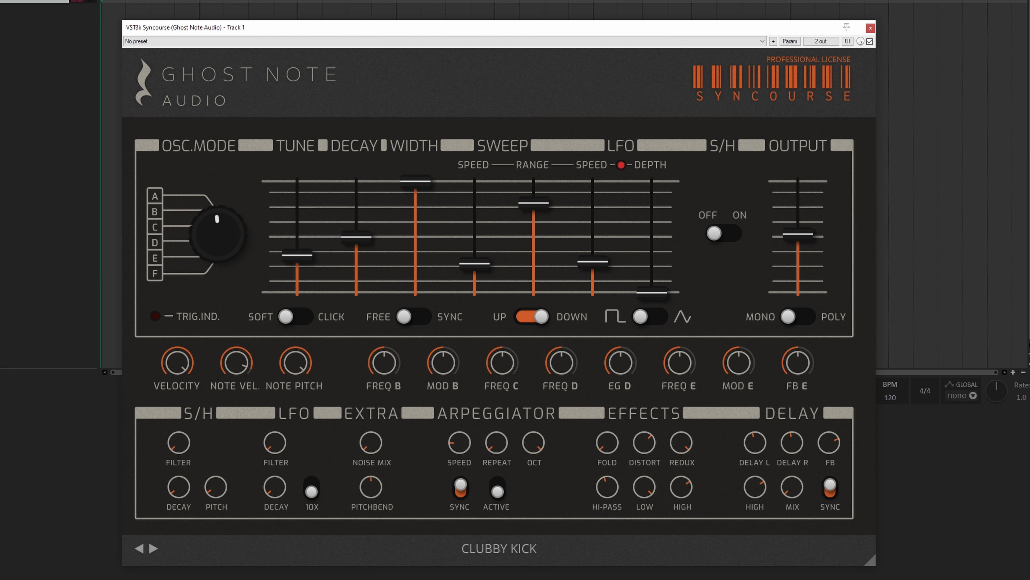
mouse_move(371, 442)
left_mouse_down()
mouse_move(389, 340)
mouse_move(373, 369)
mouse_move(367, 446)
left_mouse_up()
Step: Audition the presets following Clubby Kick, including Modulated and Meaty, Tighter Kick, 808 Esque 1, 808 Esque 2 and Hardstyle Kick
left_click(153, 548)
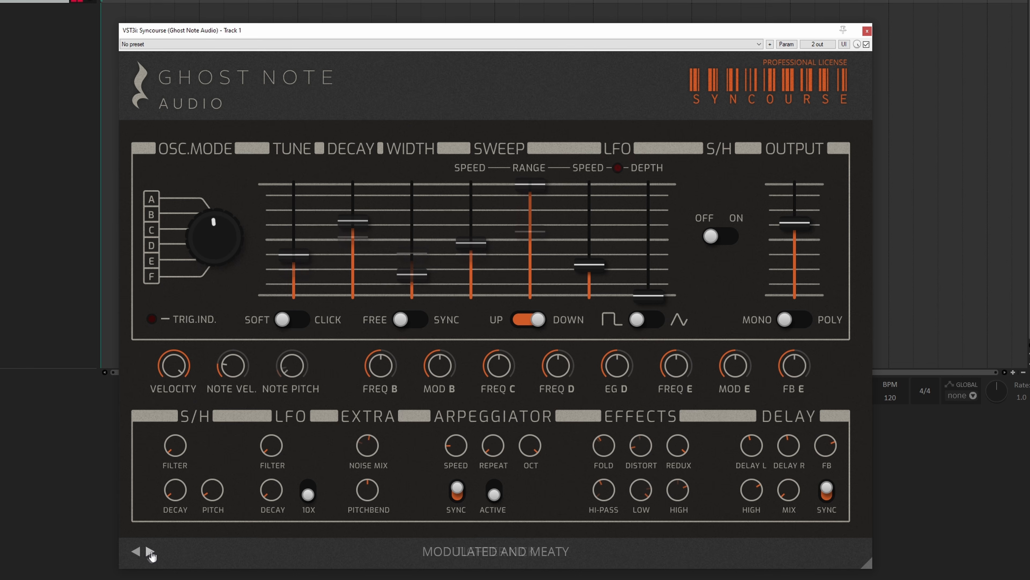
left_click(150, 552)
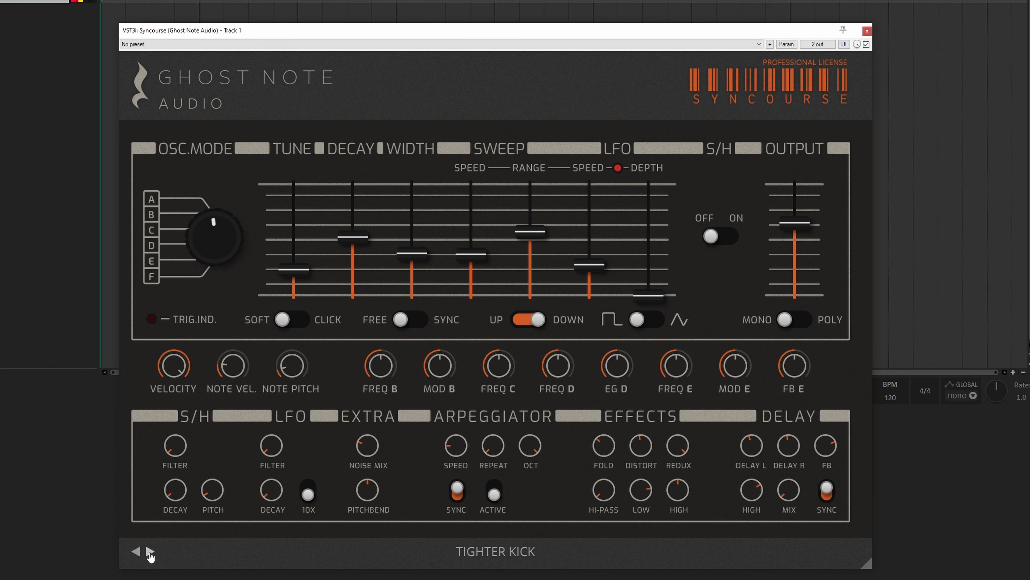
left_click(150, 551)
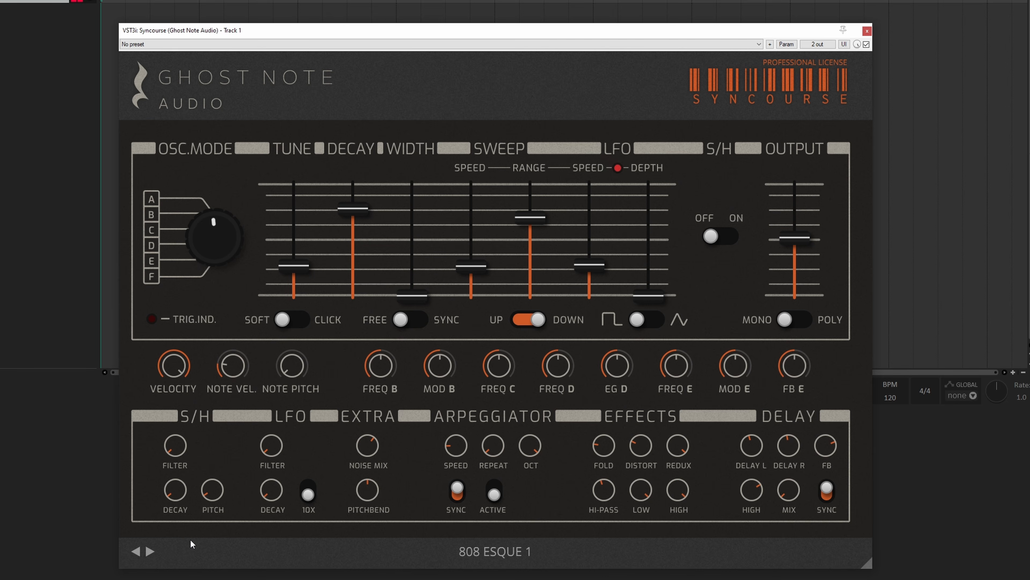
left_click(150, 551)
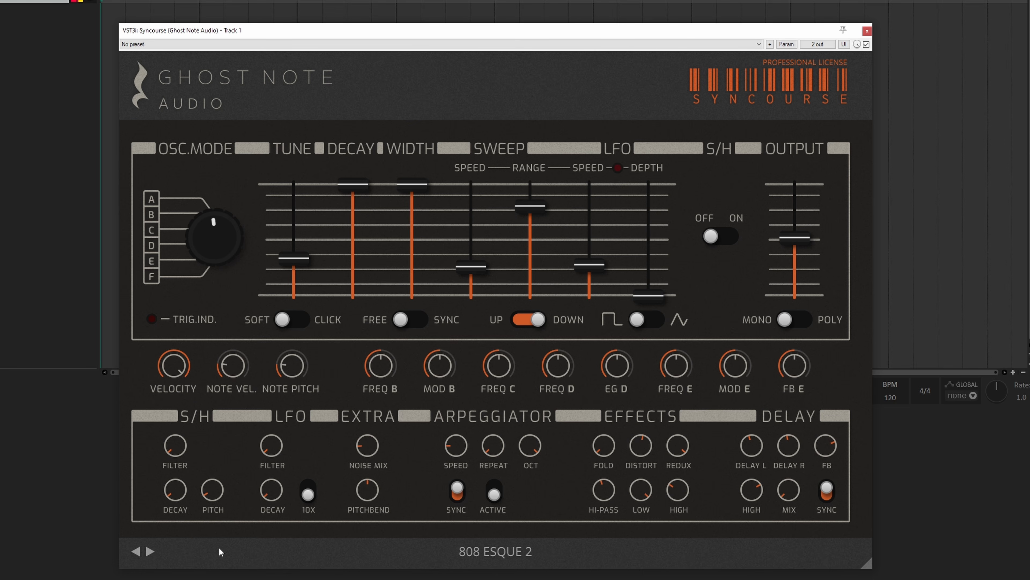
left_click(149, 551)
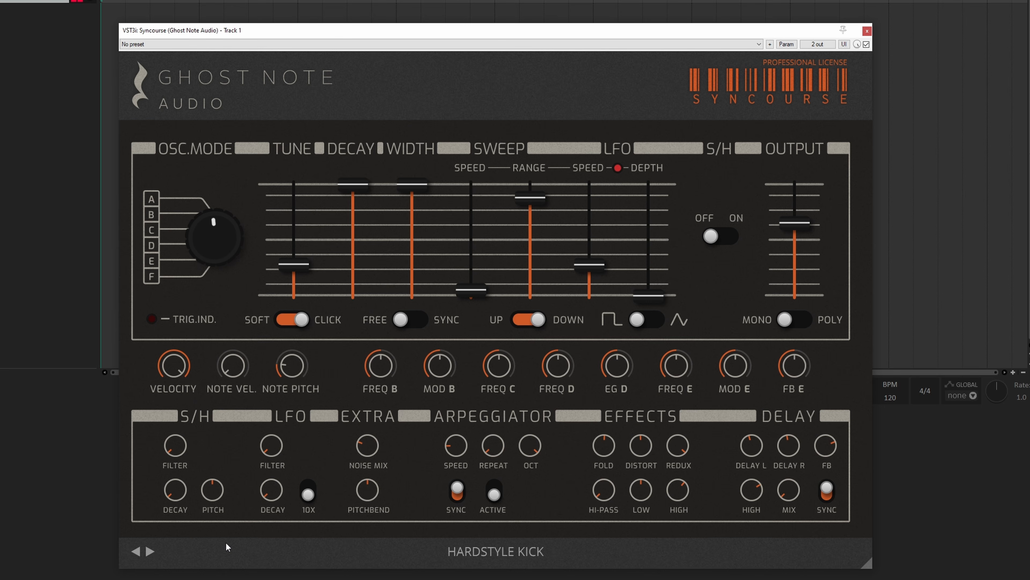
left_click(150, 551)
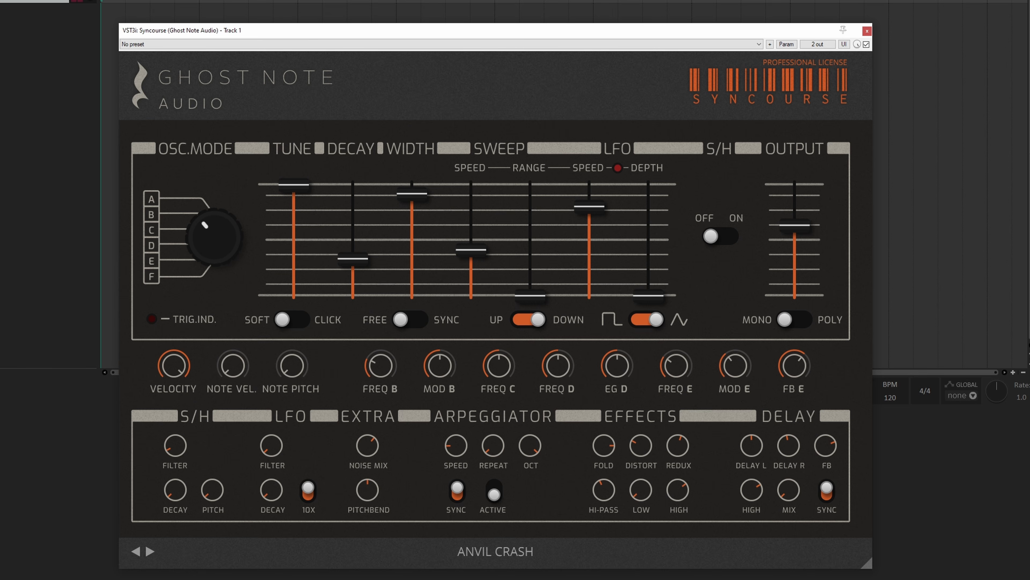
Step: Vary the tuning while auditioning Anvil Crash, Metallic Hit and Noisy Bell, and raise Mod B to about 148% on Noisy Bell
mouse_move(297, 180)
left_mouse_down()
mouse_move(296, 227)
mouse_move(294, 183)
left_mouse_up()
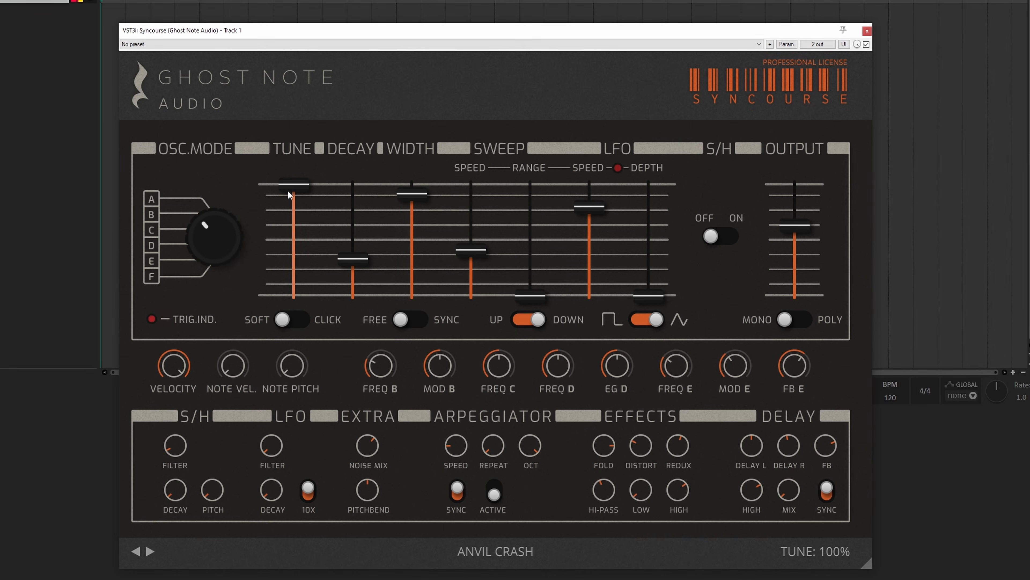
mouse_move(288, 194)
left_mouse_down()
mouse_move(284, 307)
mouse_move(280, 215)
mouse_move(298, 178)
left_mouse_up()
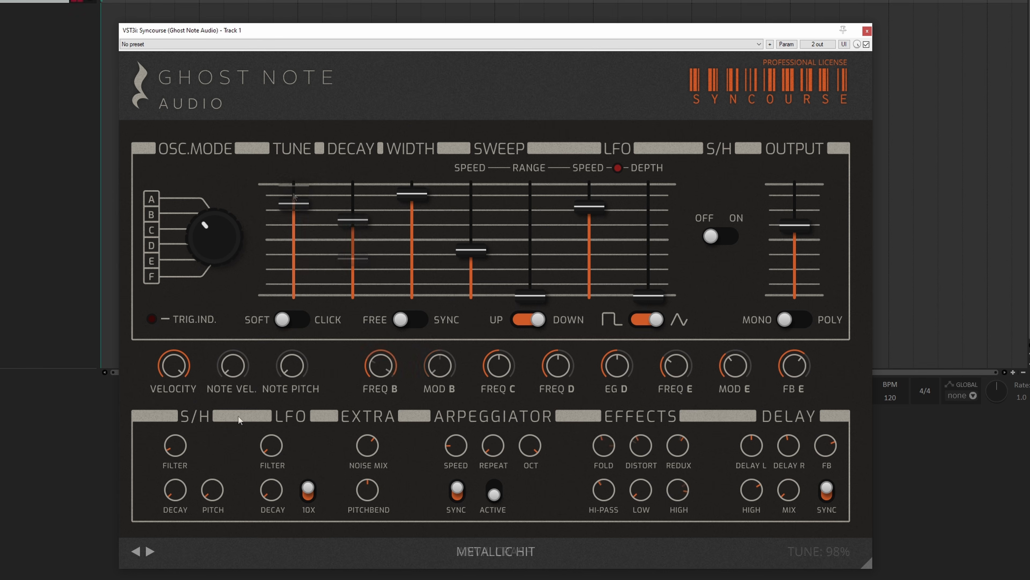
left_click_drag(287, 204, 295, 153)
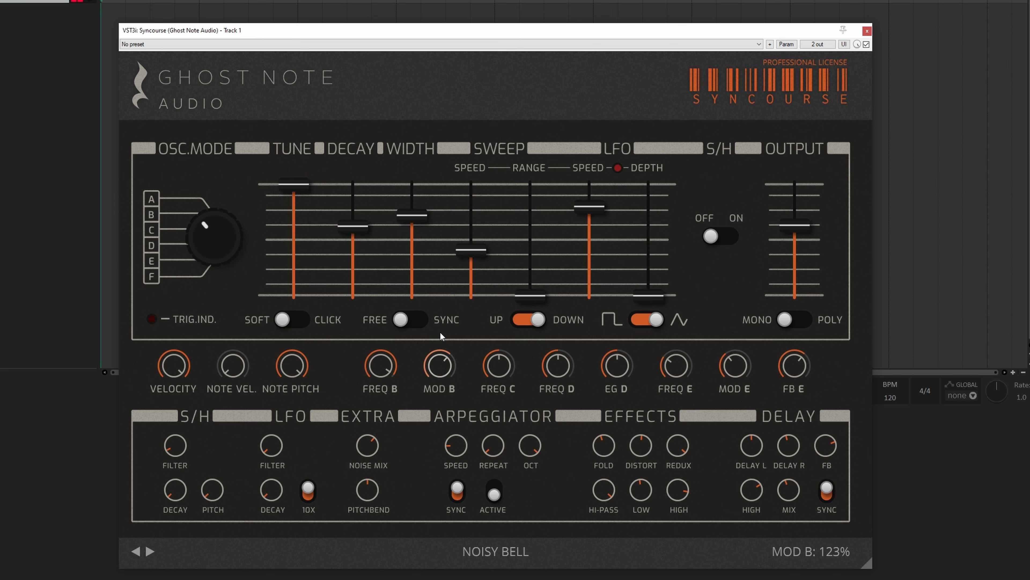
left_click_drag(441, 331, 440, 314)
left_click_drag(437, 366, 438, 361)
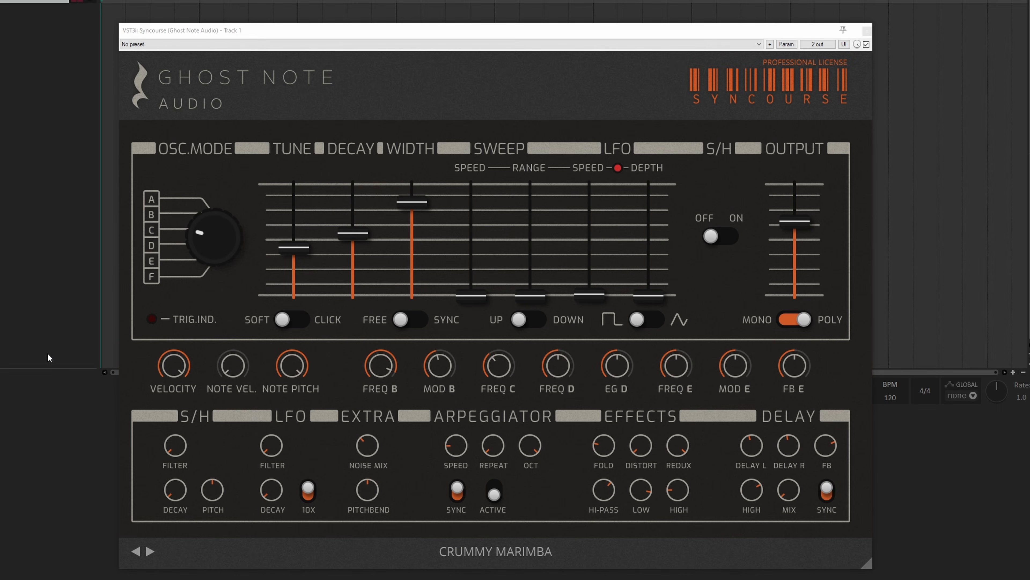
Step: Audition the presets from Crummy Marimba onward, including Metal Tube, Broker Lasergun, Experimental Snare and Haunted Circuits
mouse_move(236, 211)
left_click(149, 551)
left_click(150, 551)
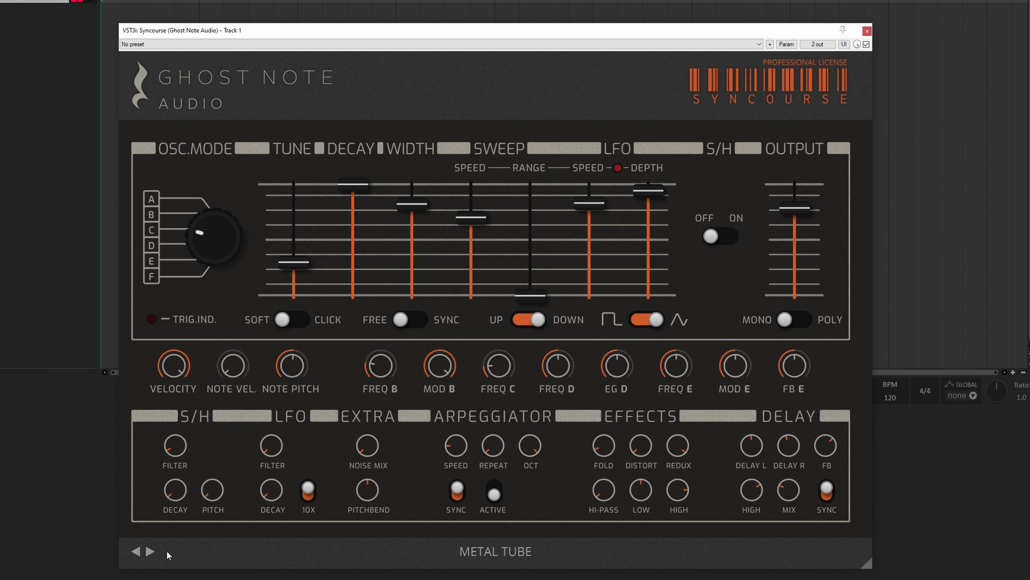
left_click(150, 551)
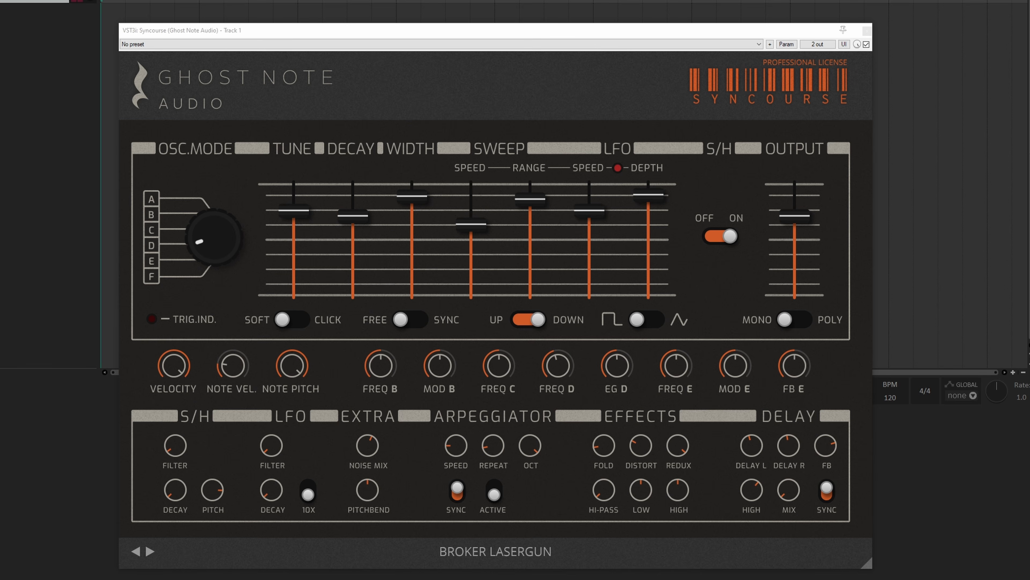
mouse_move(471, 224)
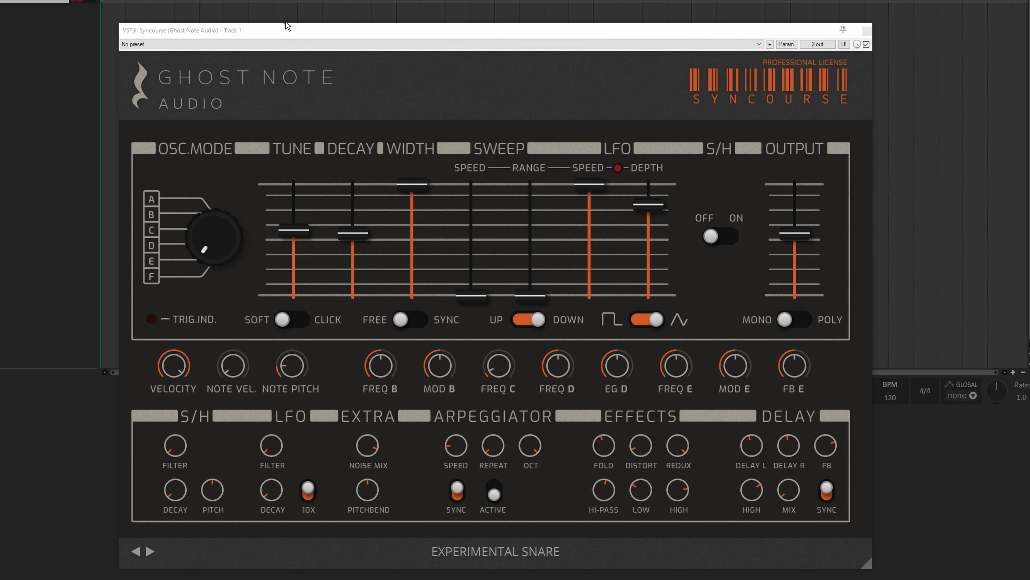
mouse_move(214, 254)
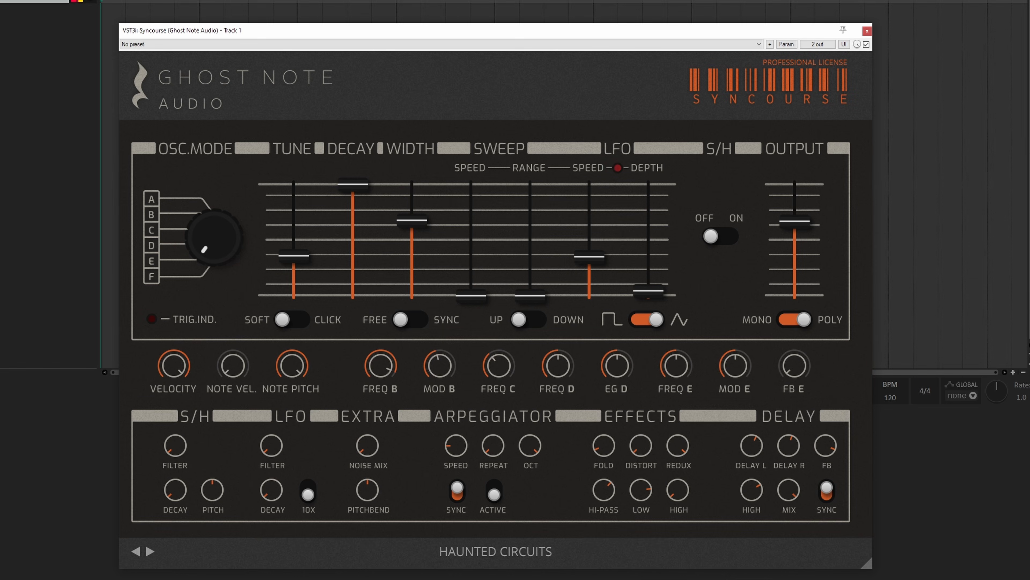
Step: Vary the FB E feedback on the Haunted Circuits preset while raising the width to maximum and increasing the tune
mouse_move(798, 367)
left_click_drag(799, 366, 810, 276)
mouse_move(399, 216)
left_click_drag(416, 198, 413, 134)
left_click_drag(292, 251, 317, 118)
mouse_move(785, 368)
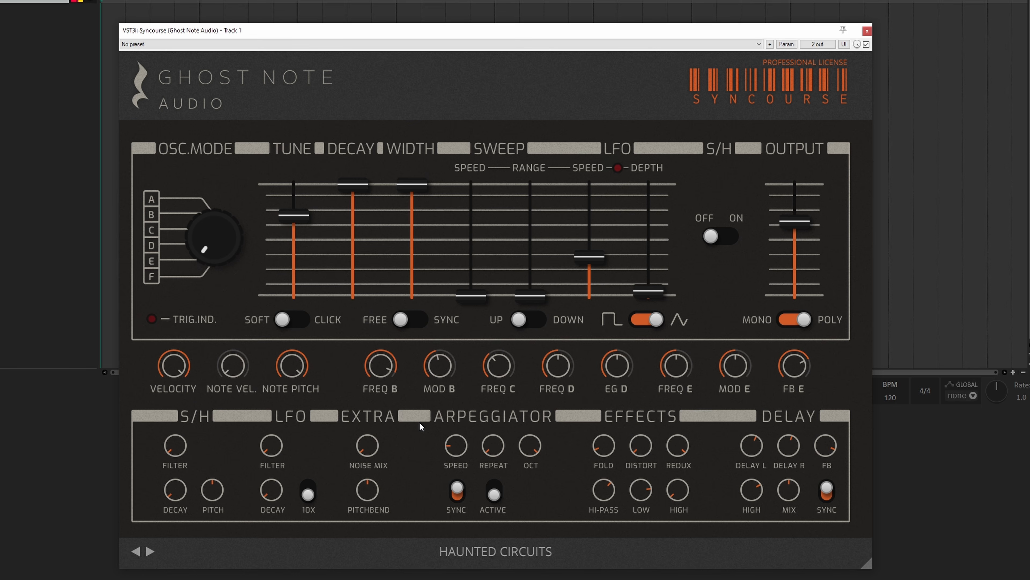
left_click_drag(790, 370, 778, 425)
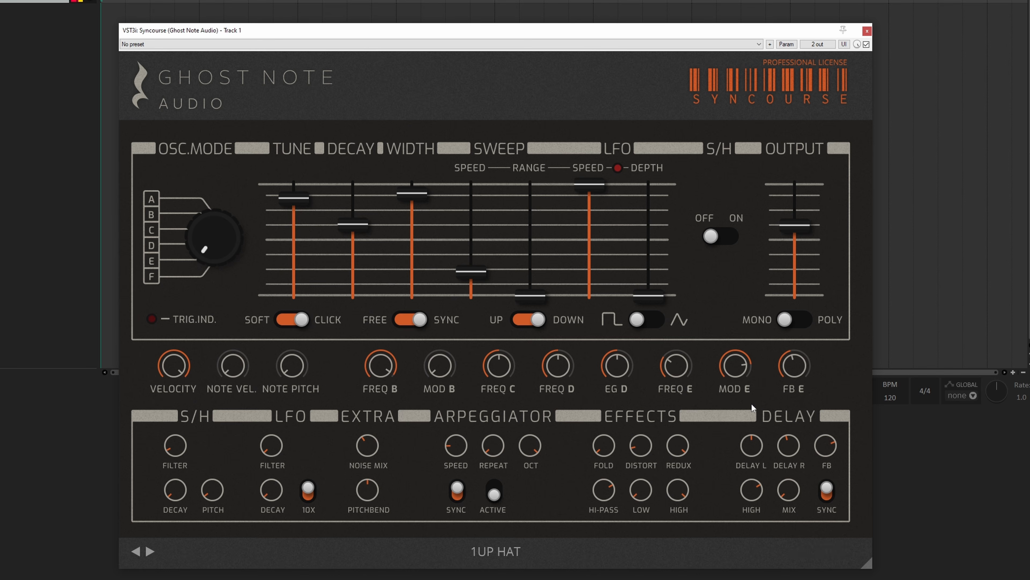
Step: Audition 1Up Hat with FB E adjusted and Mod E at 77%, and try more FB E on Metallic Hat - Closed
left_click_drag(794, 365, 719, 430)
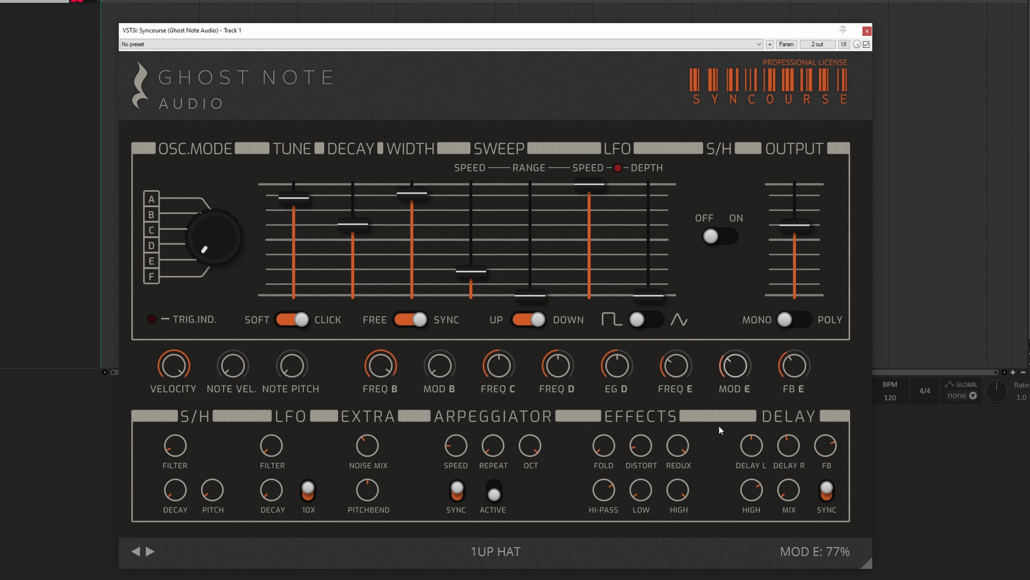
left_click(150, 551)
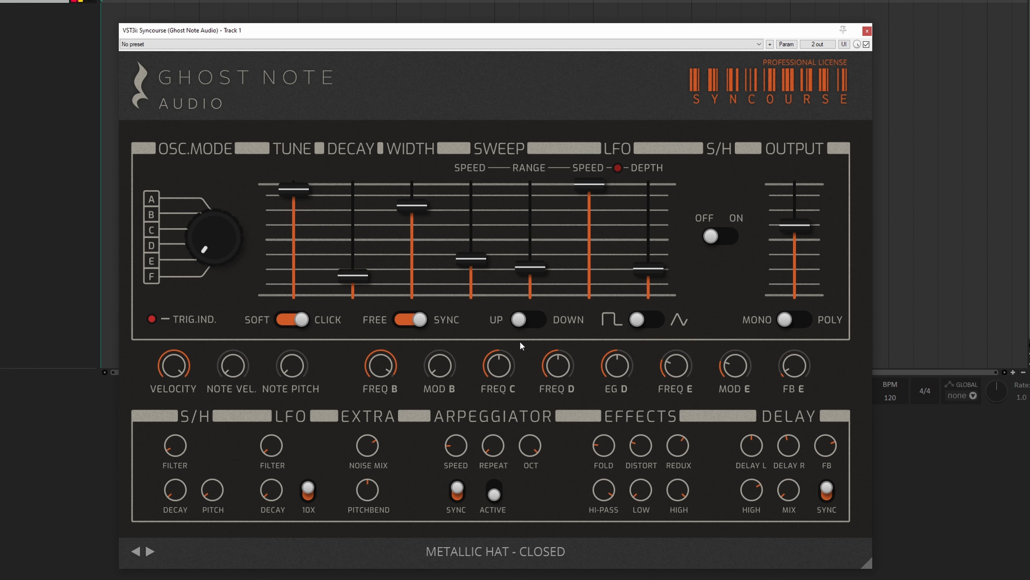
left_click_drag(794, 367, 803, 309)
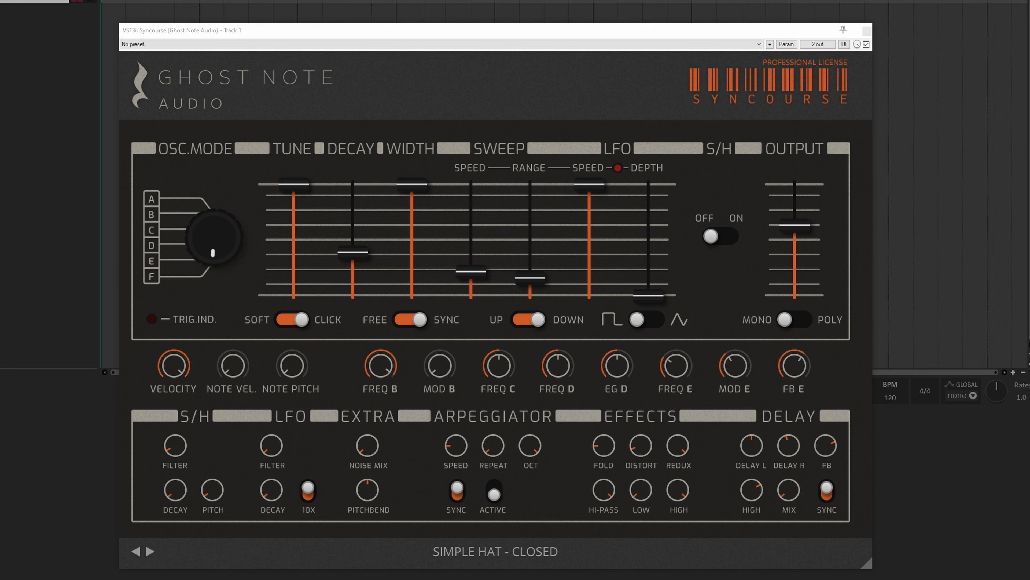
Step: Lower the tune of Simple Hat - Closed, return it to maximum, and adjust the decay
mouse_move(227, 220)
left_click_drag(287, 216, 293, 269)
left_click_drag(295, 197, 297, 162)
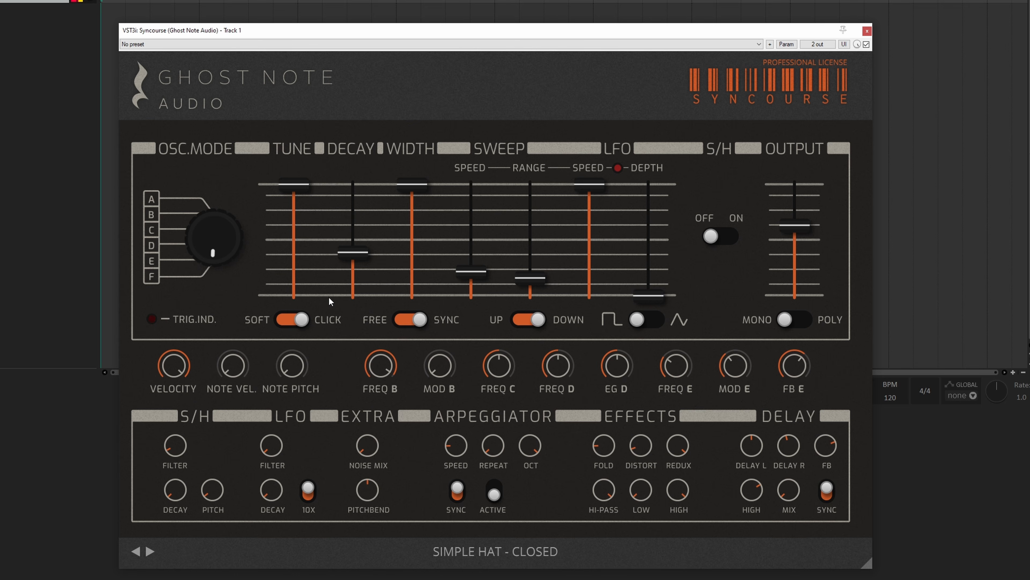
mouse_move(354, 255)
left_mouse_down()
mouse_move(355, 211)
mouse_move(351, 282)
mouse_move(353, 202)
mouse_move(353, 245)
left_mouse_up()
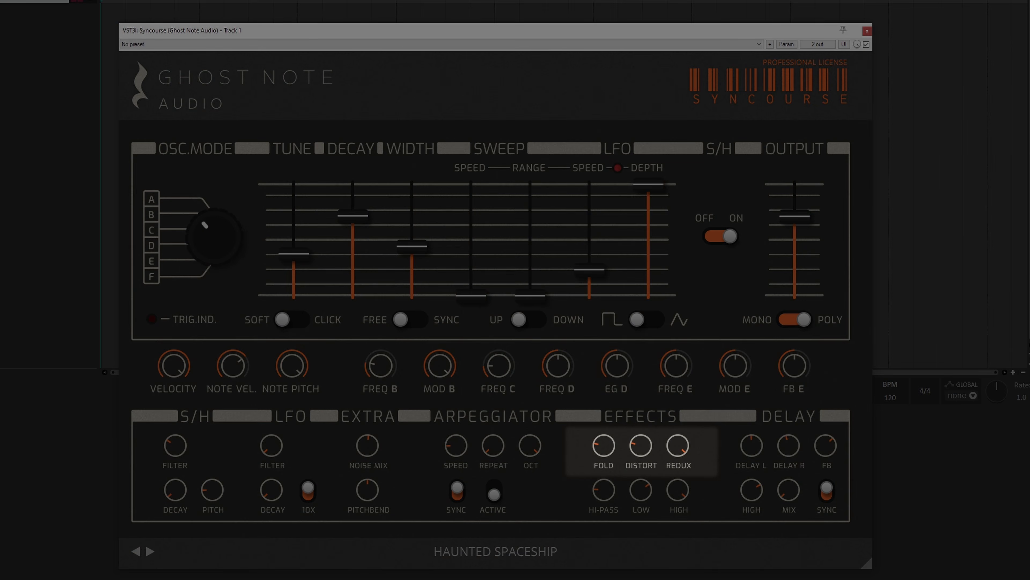
Step: Try the fold, distort and redux effects on the Haunted Spaceship preset
mouse_move(596, 453)
mouse_move(602, 447)
left_mouse_down()
mouse_move(624, 354)
mouse_move(607, 430)
left_mouse_up()
mouse_move(634, 454)
left_click_drag(643, 431, 647, 456)
mouse_move(670, 449)
left_mouse_down()
mouse_move(673, 550)
mouse_move(688, 444)
left_mouse_up()
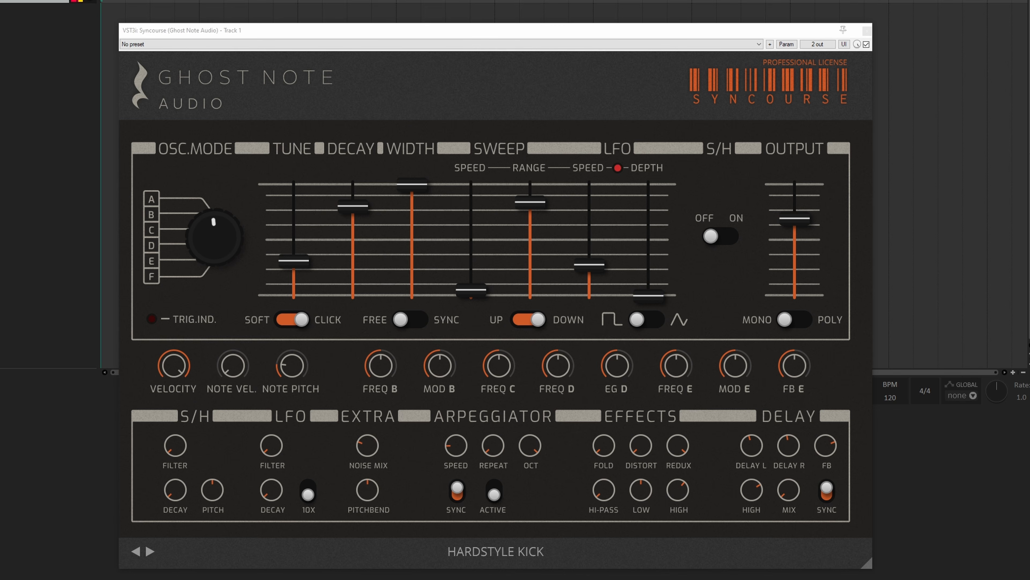
Step: Push the fold to 94% on Hardstyle Kick while varying the tune, remove the fold, and raise the distort to 99%
left_click_drag(600, 452, 612, 340)
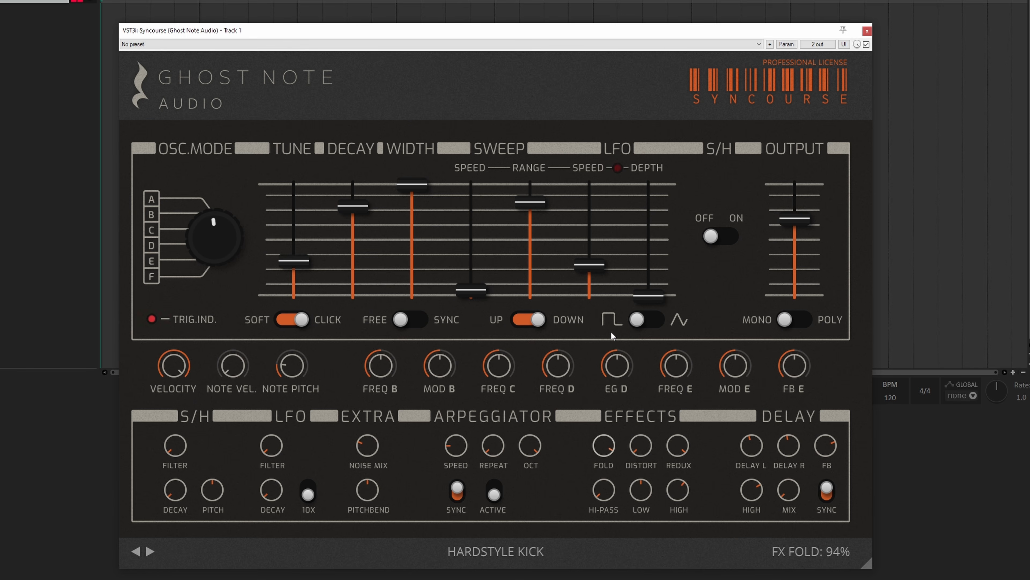
left_click_drag(301, 249, 313, 154)
left_click_drag(589, 438, 594, 465)
left_click_drag(294, 232, 295, 341)
left_click_drag(650, 454, 642, 393)
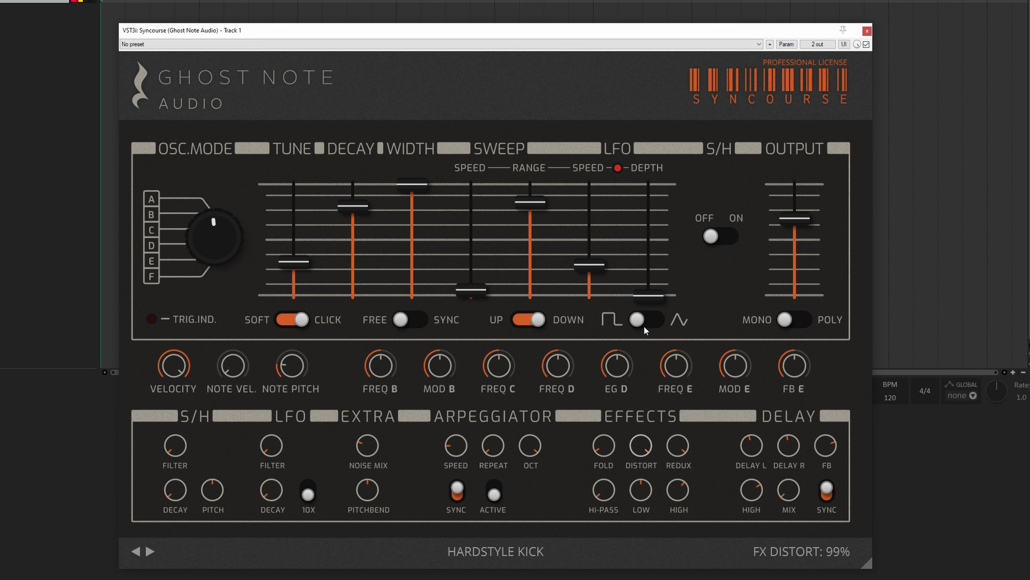
Step: Vary the fold, decay and redux on Hardstyle Kick, and boost the effects high EQ to 12.0 dB
mouse_move(604, 445)
left_mouse_down()
mouse_move(594, 455)
mouse_move(604, 432)
left_mouse_up()
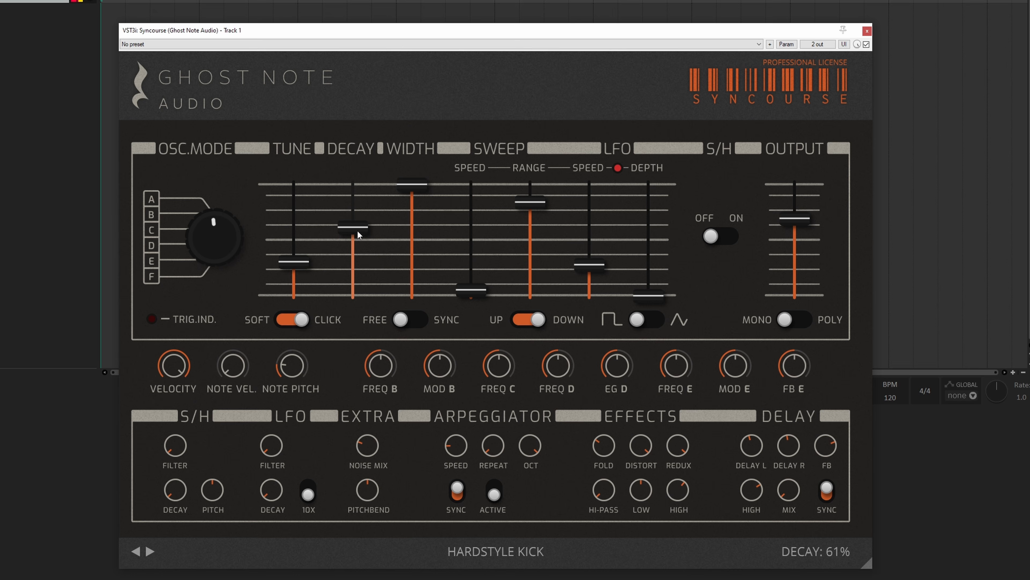
left_click_drag(669, 452, 670, 405)
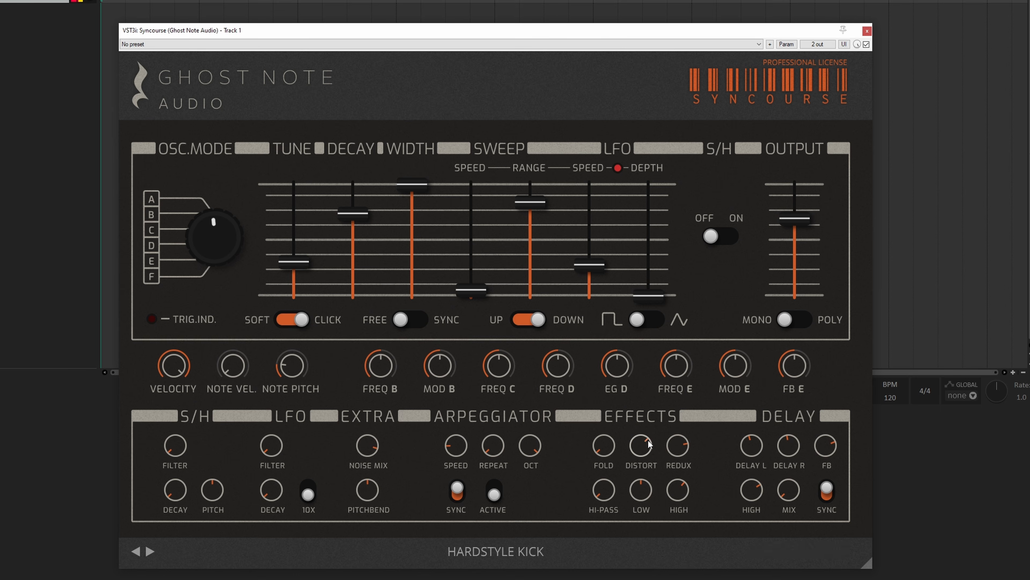
left_click_drag(678, 446, 675, 397)
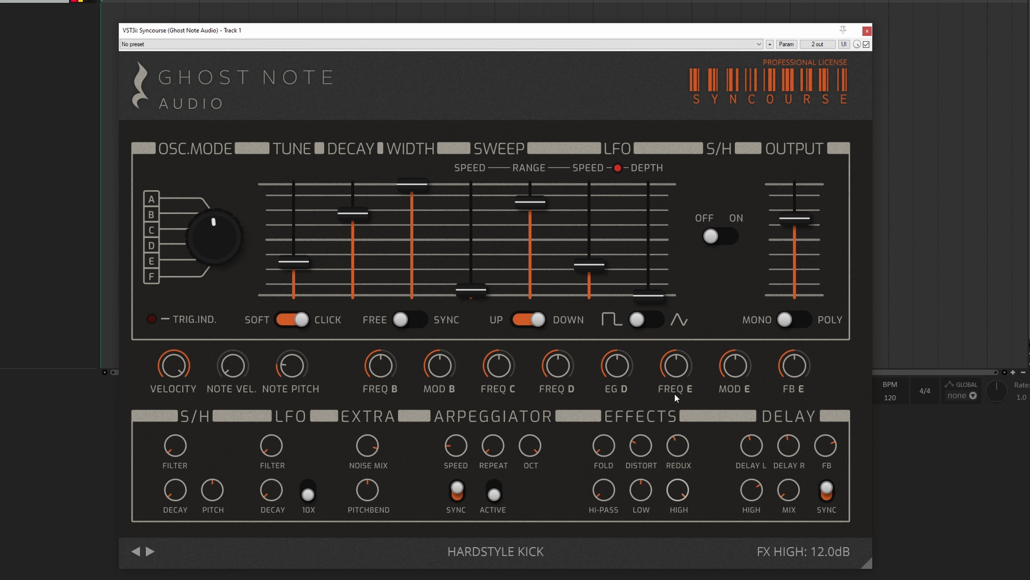
Step: Raise the redux to maximum, turn the distort down, boost the low EQ, and set the effects hi-pass to 40 Hz
left_click_drag(673, 454, 689, 302)
left_click_drag(634, 453, 605, 452)
left_click_drag(601, 494, 614, 414)
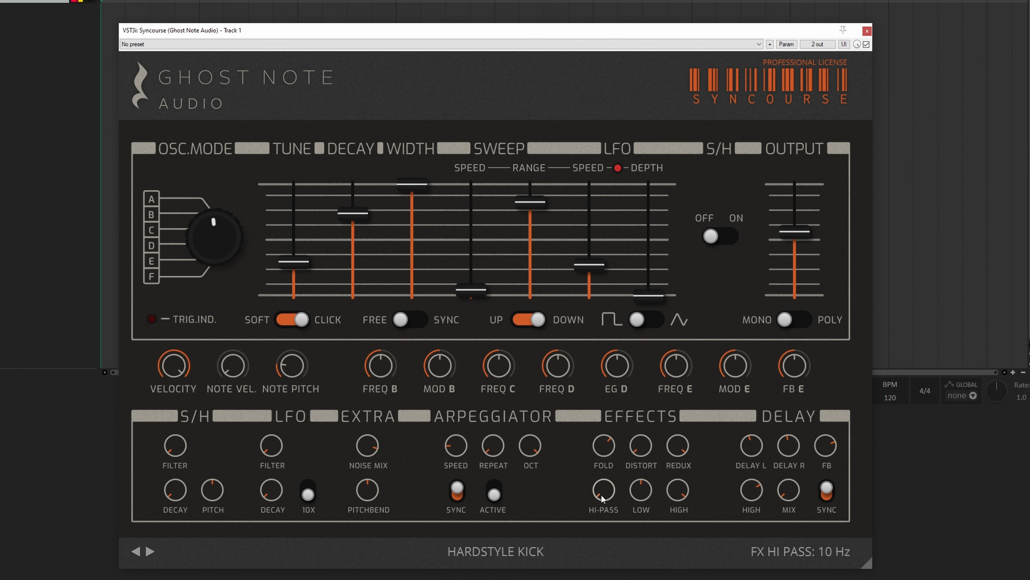
left_click_drag(638, 492, 636, 380)
left_click_drag(606, 493, 604, 517)
Step: Bring the distort up to about halfway on Hardstyle Kick and lower the effects hi-pass
left_click_drag(637, 452, 643, 385)
left_click_drag(604, 491, 612, 540)
left_click_drag(604, 491, 605, 576)
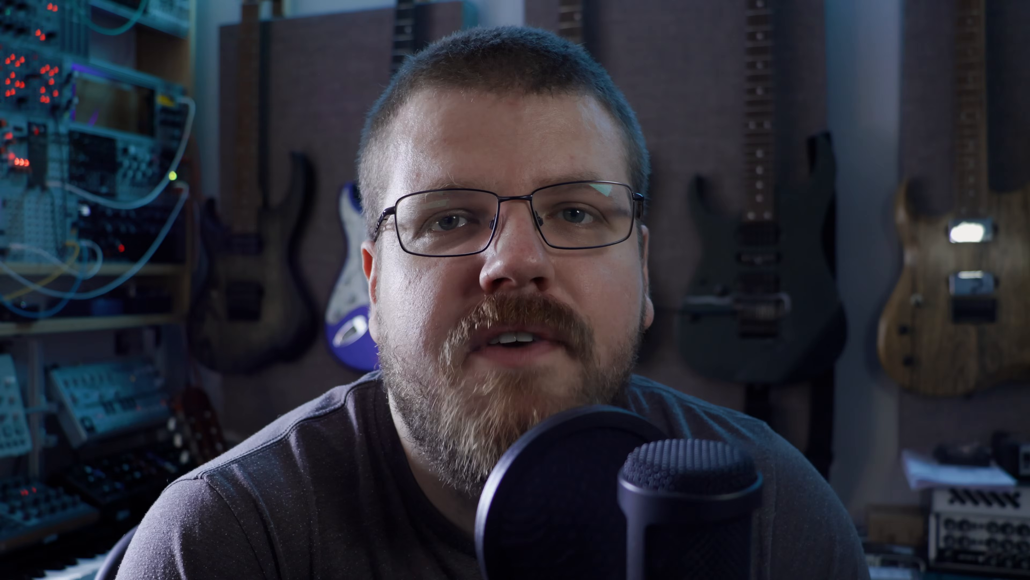